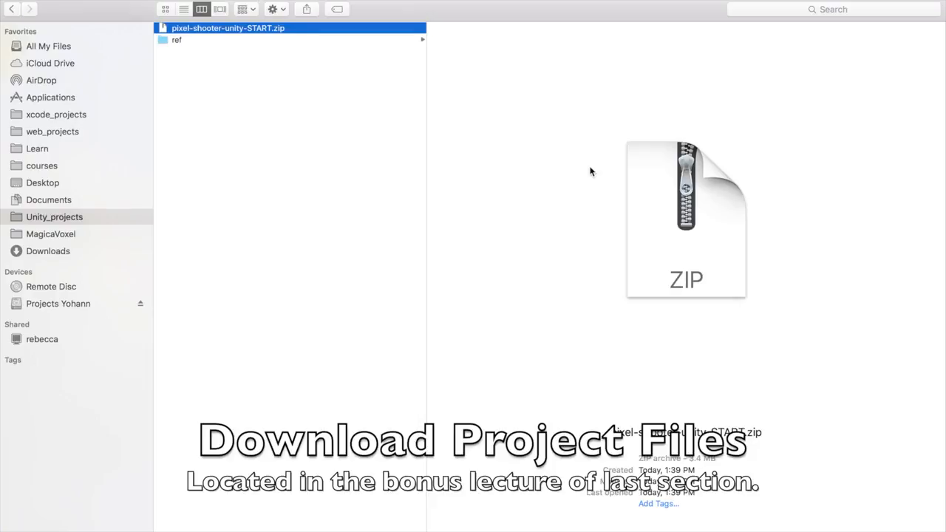
Step: Extract pixel-shooter-unity-START.zip in the Unity_projects folder and launch Unity
{"action": "double_click", "coordinate": [163, 28]}
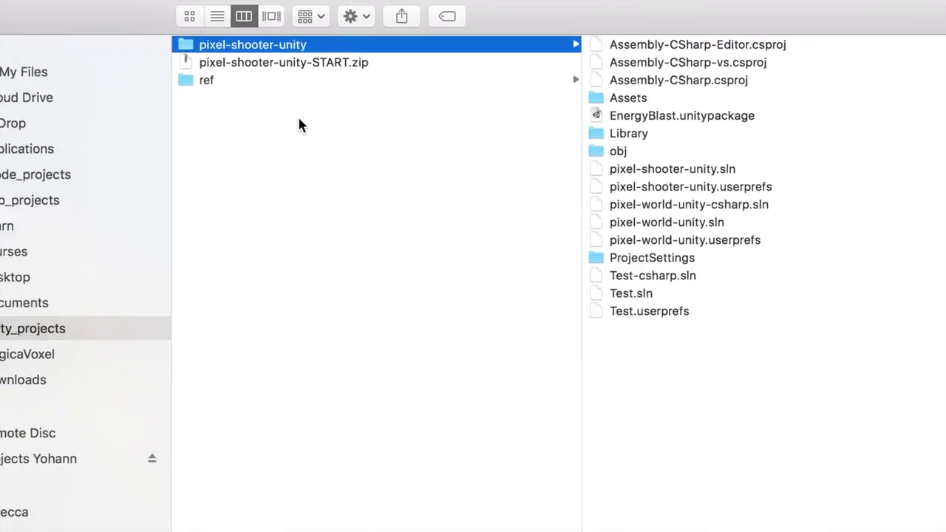
{"action": "key", "text": "super+space"}
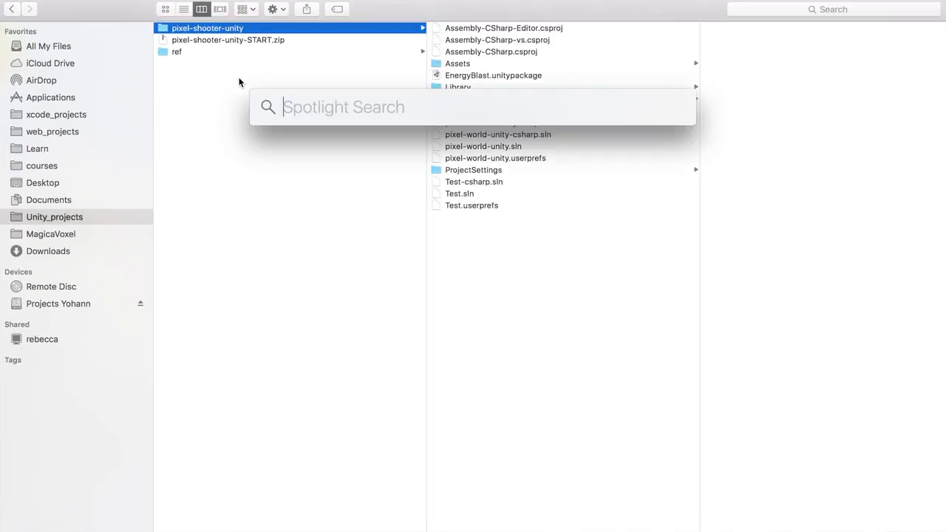
{"action": "type", "text": "unity"}
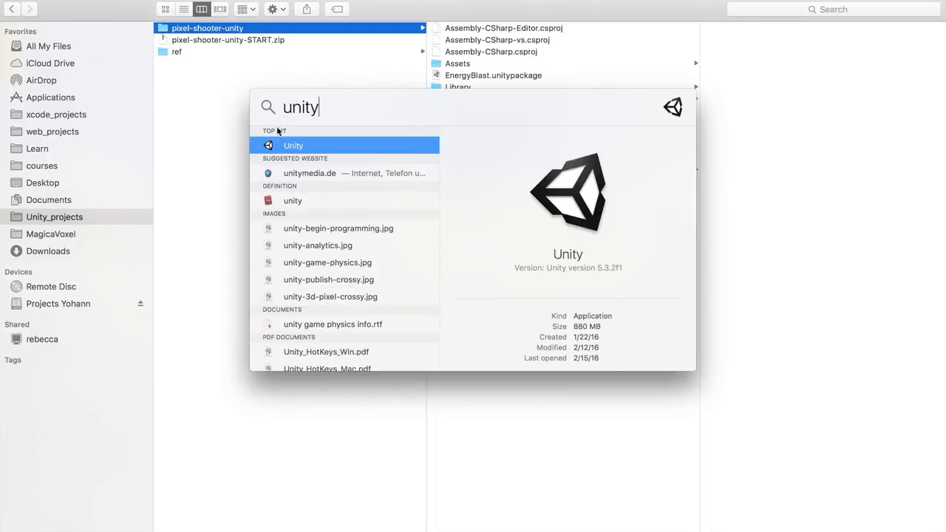
{"action": "left_click", "coordinate": [290, 145]}
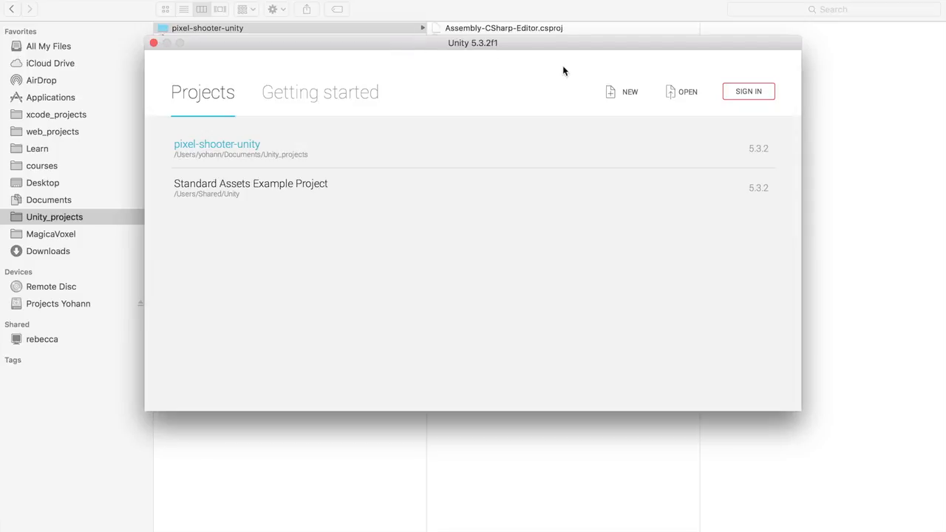
Step: Open the pixel-shooter-unity project from the Unity_projects folder
{"action": "left_click", "coordinate": [675, 94]}
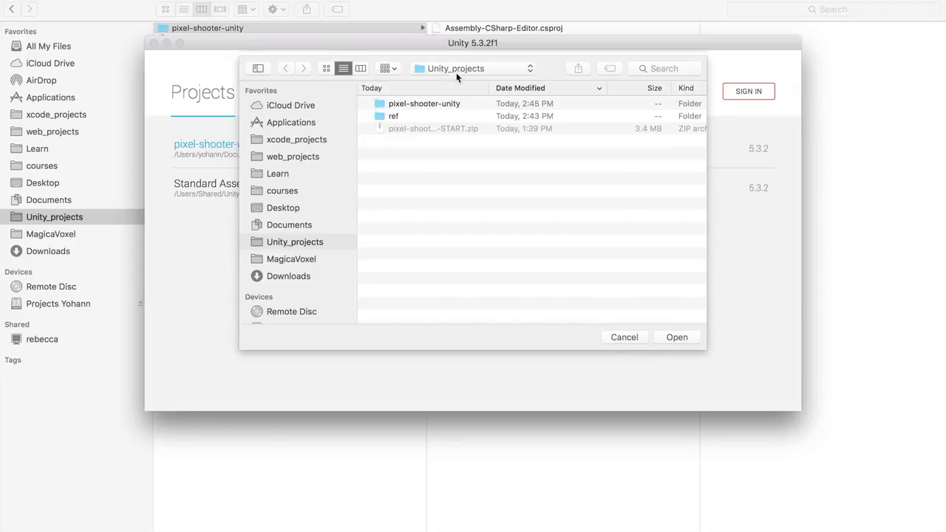
{"action": "left_click", "coordinate": [386, 103]}
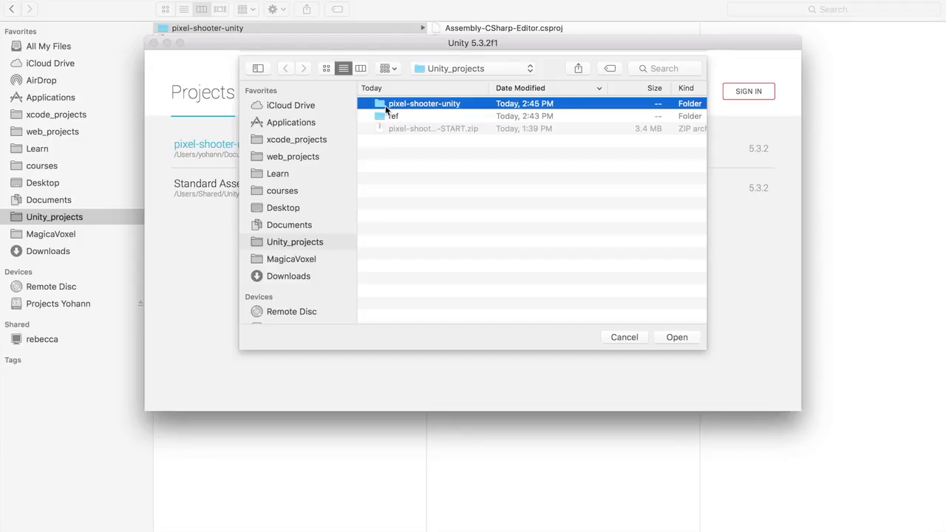
{"action": "left_click", "coordinate": [678, 337]}
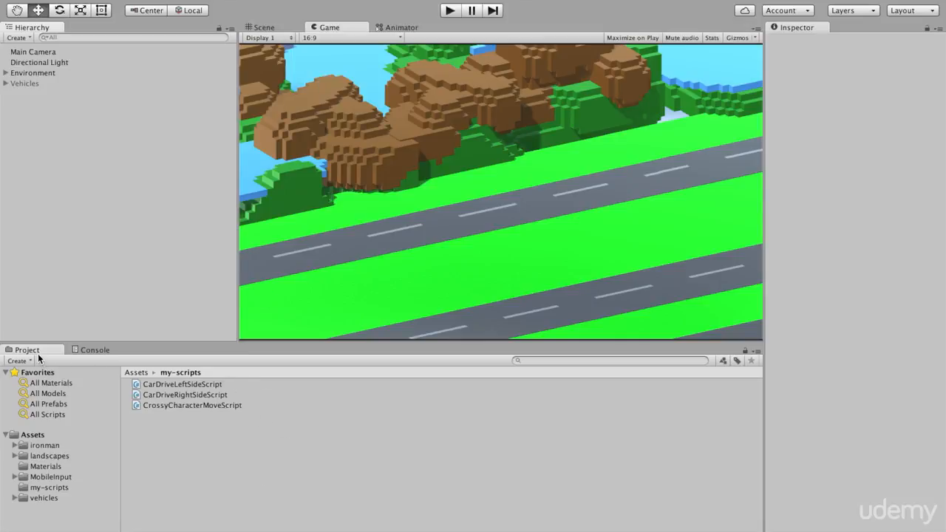
Step: Select the scene-ironman scene in the project's Assets folder and show the Scene view
{"action": "left_click", "coordinate": [39, 436]}
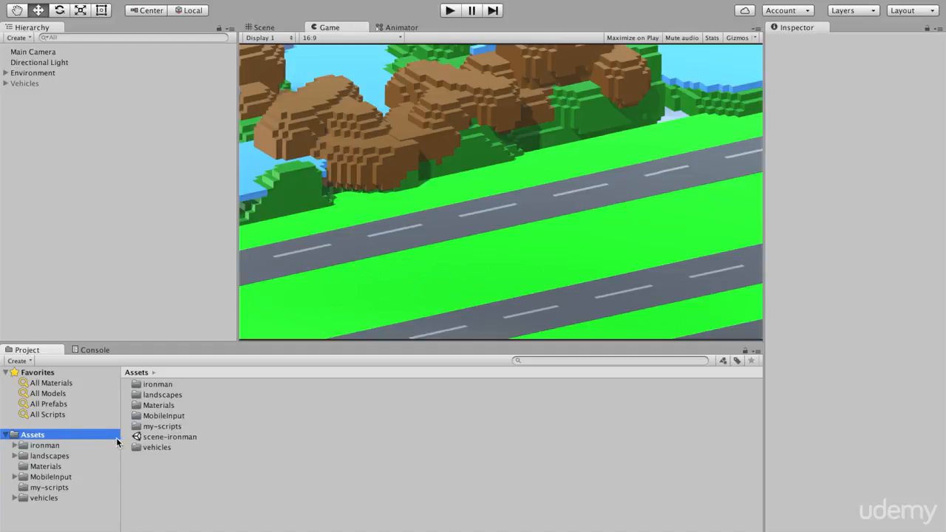
{"action": "left_click", "coordinate": [164, 438]}
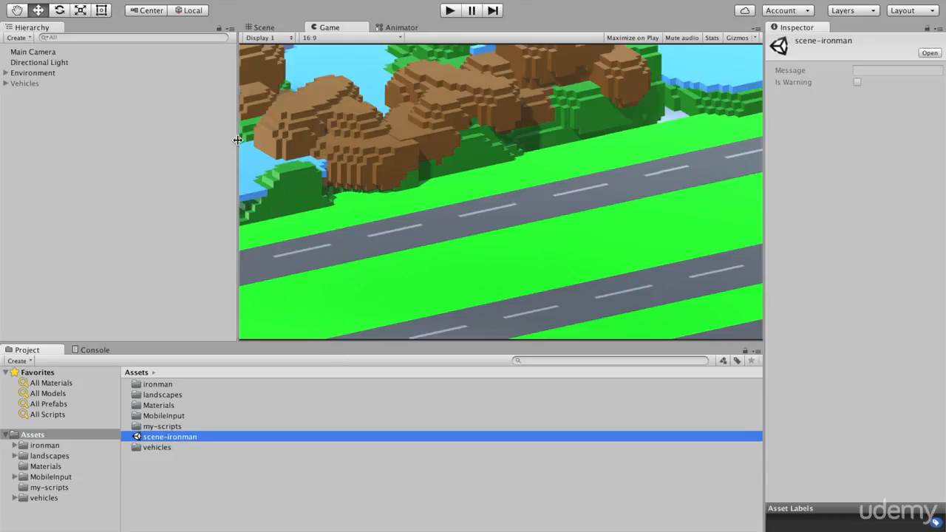
{"action": "left_click", "coordinate": [262, 29]}
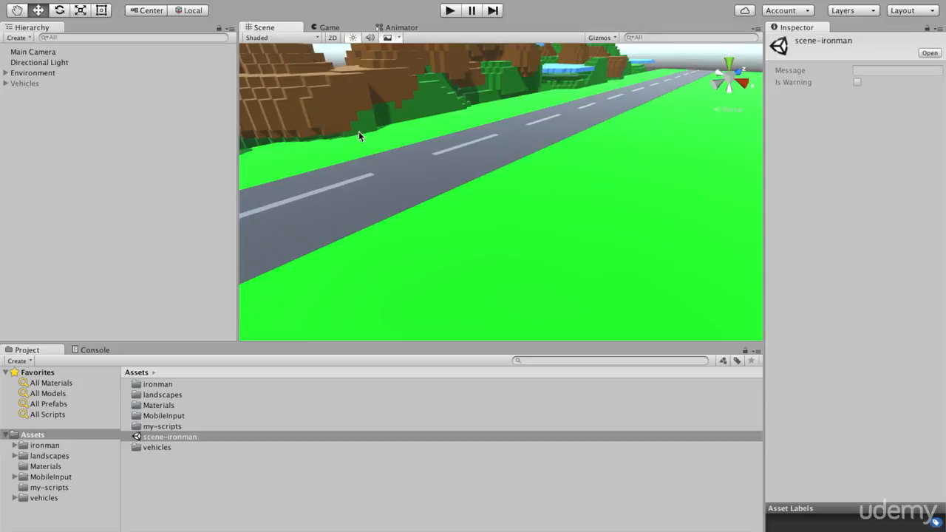
Step: Examine the landscape's roads, grass and mountain terrain from several distances and angles
{"action": "key", "text": "s"}
{"action": "right_click_drag", "start_coordinate": [351, 165], "coordinate": [360, 230]}
{"action": "left_click_drag", "start_coordinate": [360, 229], "coordinate": [328, 189], "text": "alt"}
{"action": "left_click_drag", "start_coordinate": [445, 222], "coordinate": [376, 226], "text": "alt"}
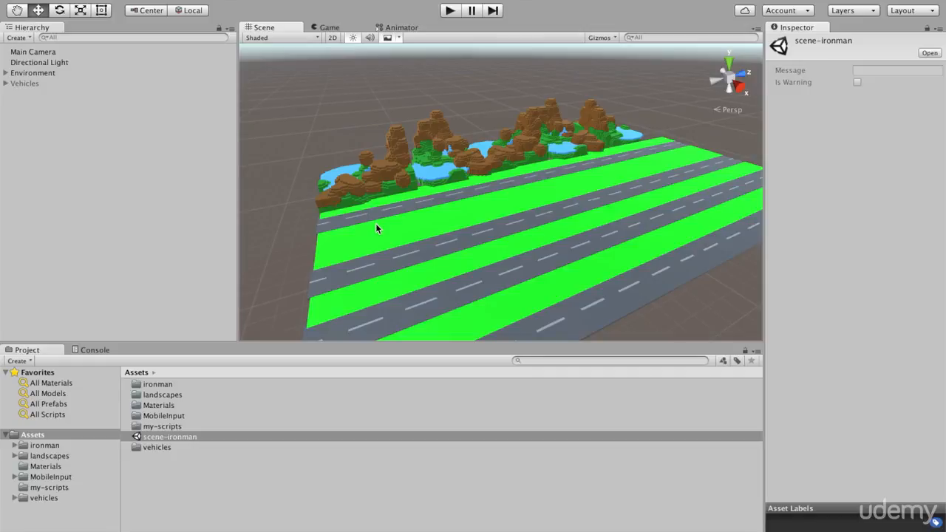
{"action": "left_click_drag", "start_coordinate": [375, 211], "coordinate": [467, 239], "text": "alt"}
{"action": "scroll", "coordinate": [466, 240], "scroll_direction": "up", "scroll_amount": 3}
{"action": "scroll", "coordinate": [467, 239], "scroll_direction": "up", "scroll_amount": 5}
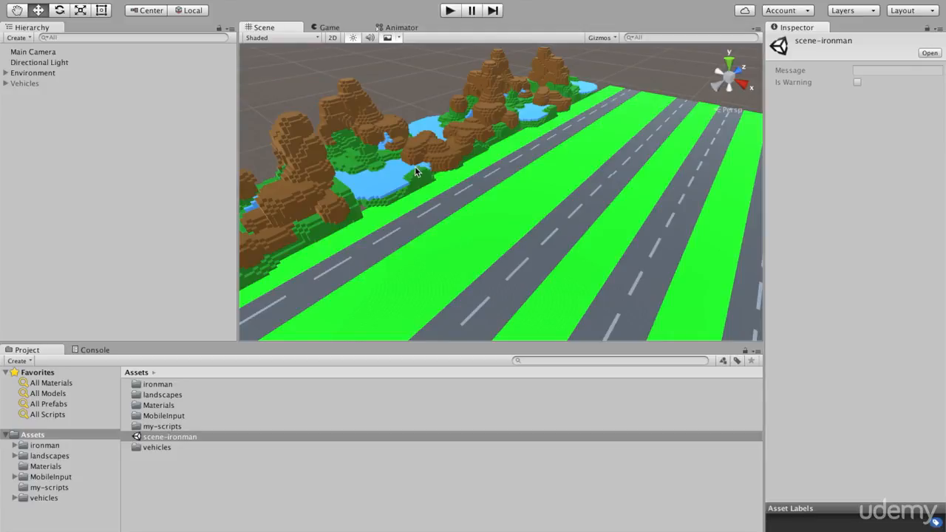
{"action": "left_click_drag", "start_coordinate": [490, 247], "coordinate": [380, 219], "text": "alt"}
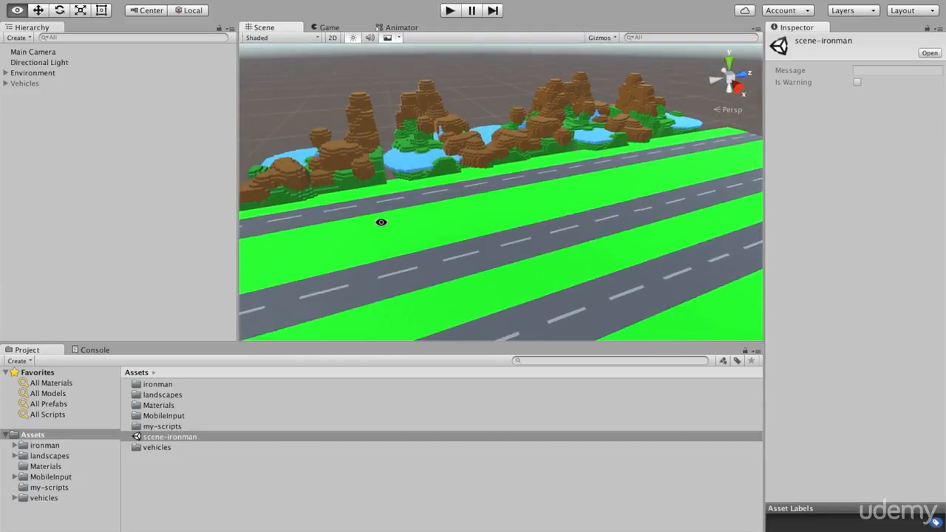
Step: Inspect the Environment group and its road and grass-block objects in the Hierarchy, and collapse the group again
{"action": "left_click", "coordinate": [6, 73]}
{"action": "left_click", "coordinate": [21, 73]}
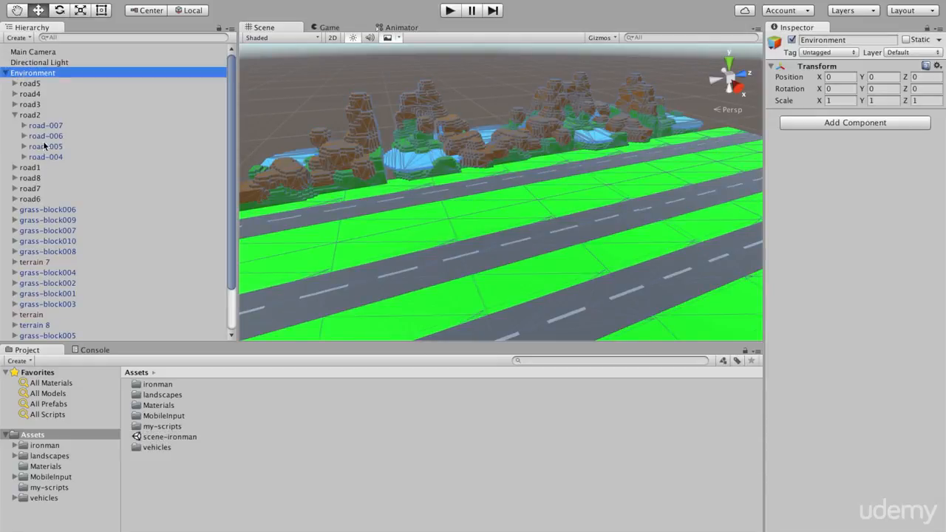
{"action": "left_click", "coordinate": [22, 94]}
{"action": "left_click", "coordinate": [37, 189]}
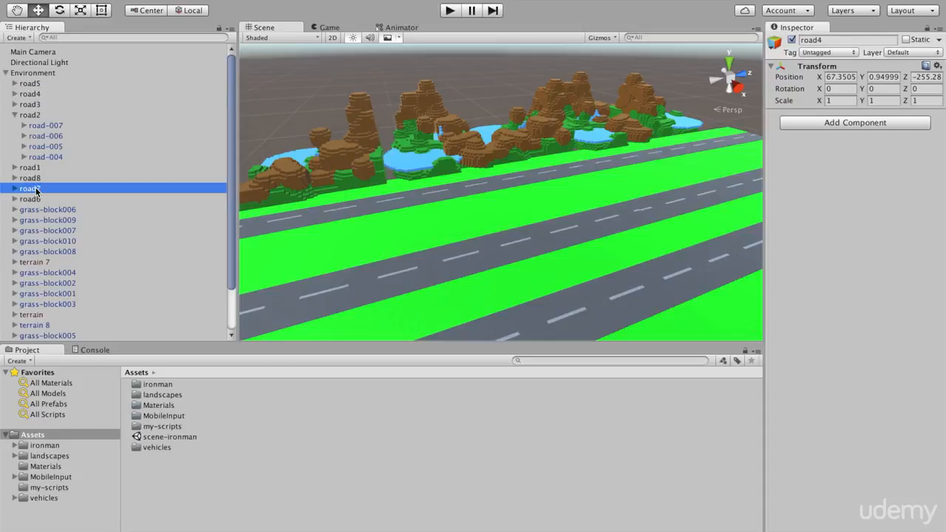
{"action": "left_click", "coordinate": [36, 220]}
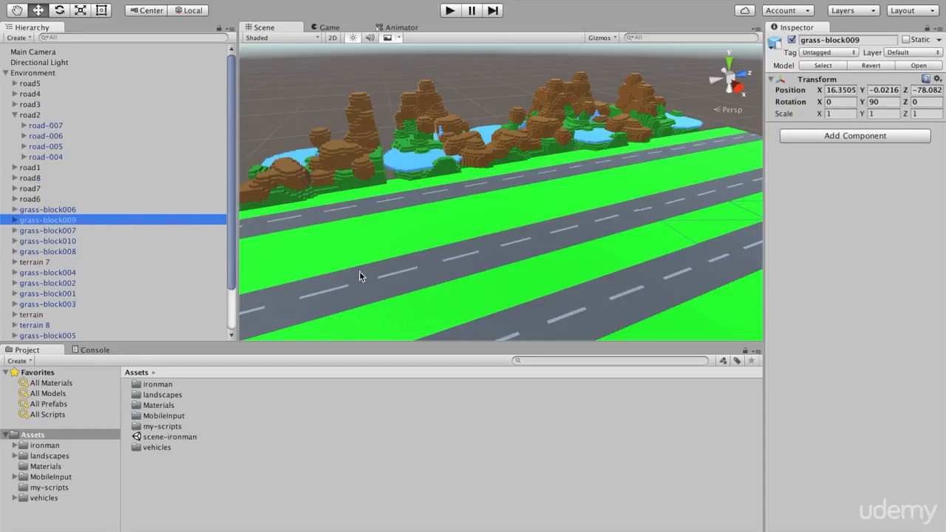
{"action": "left_click", "coordinate": [6, 73]}
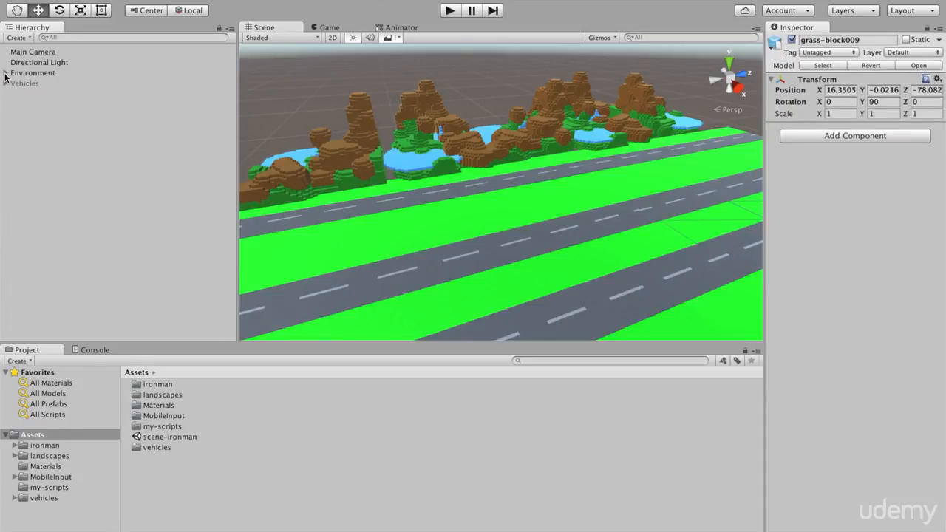
{"action": "left_click", "coordinate": [29, 73]}
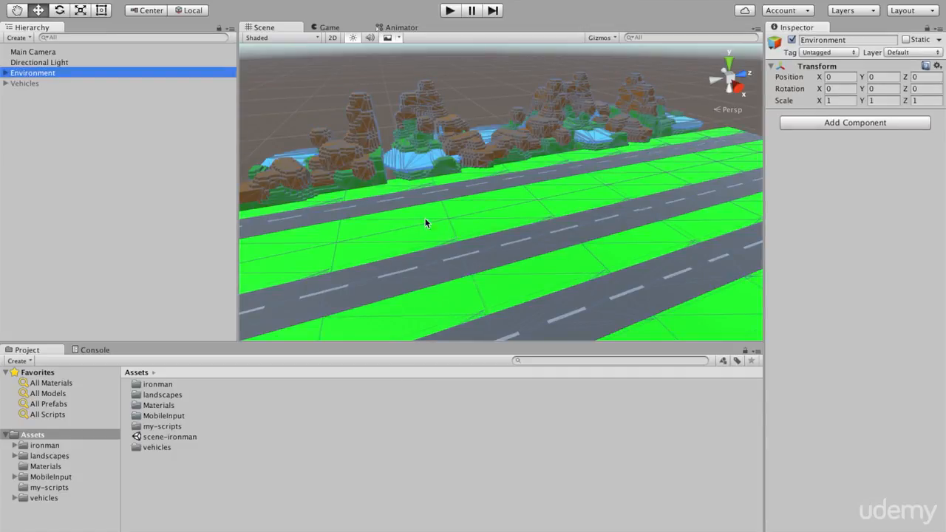
{"action": "left_click", "coordinate": [60, 158]}
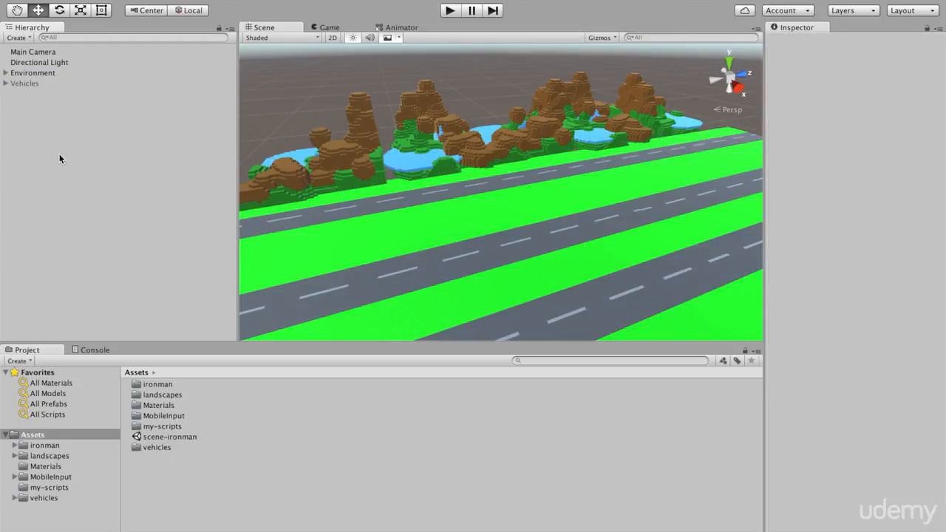
Step: Expand the Vehicles group in the Hierarchy and activate it
{"action": "left_click", "coordinate": [22, 84]}
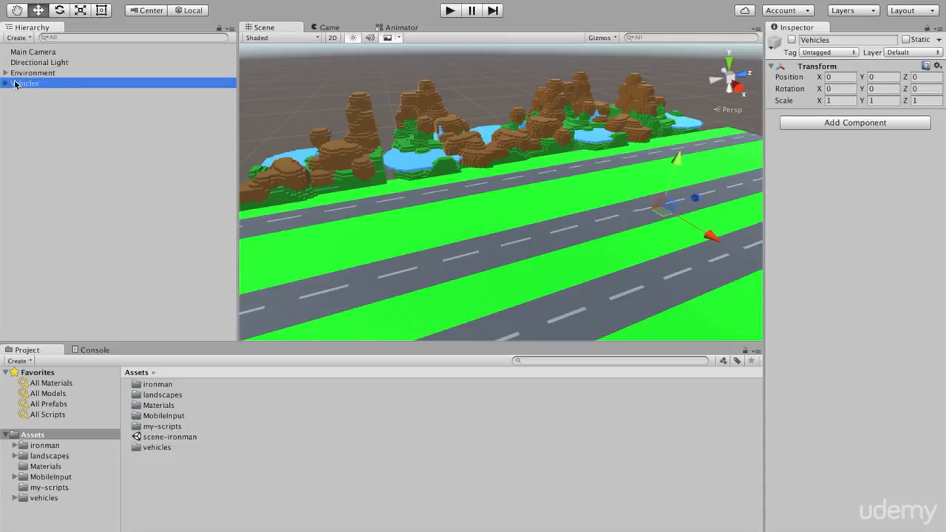
{"action": "left_click", "coordinate": [26, 113]}
{"action": "left_click", "coordinate": [27, 85]}
{"action": "left_click", "coordinate": [6, 84]}
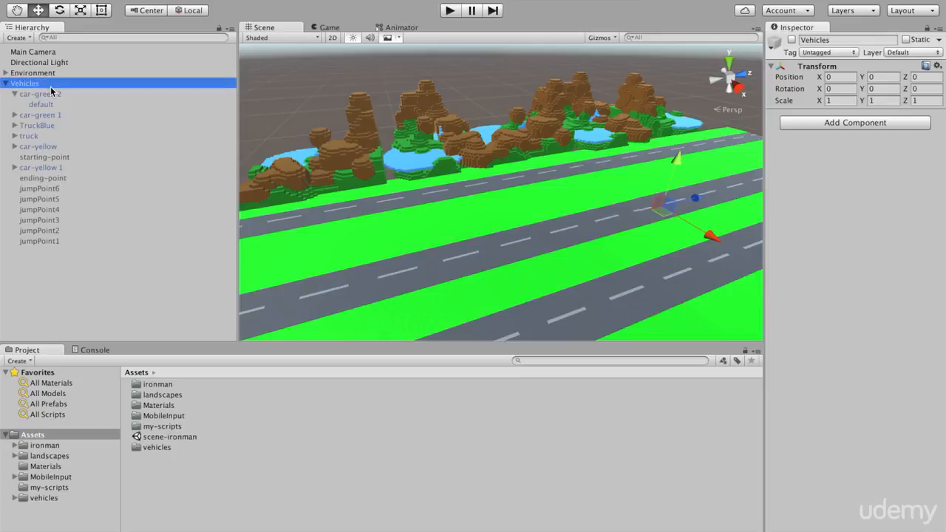
{"action": "left_click", "coordinate": [792, 40]}
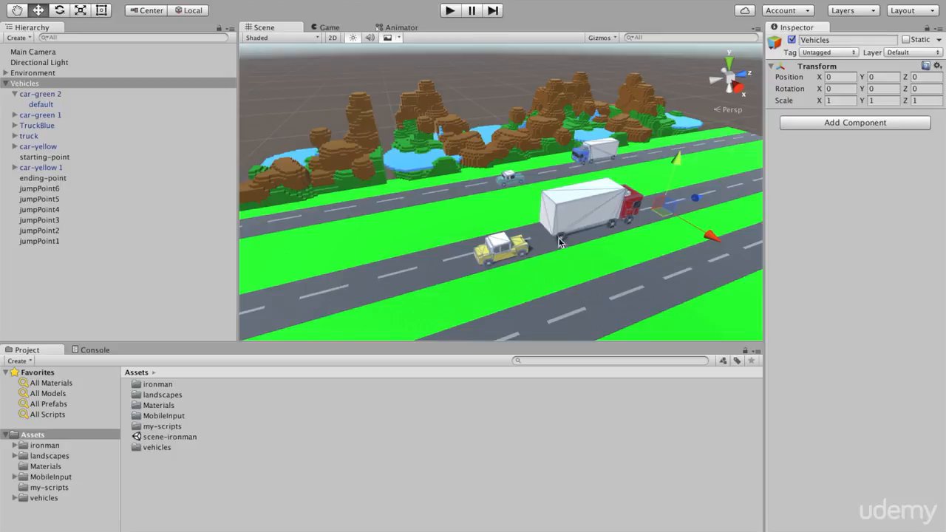
Step: Test-run the game briefly with the vehicles, and deactivate and collapse the Vehicles group
{"action": "left_click", "coordinate": [448, 11]}
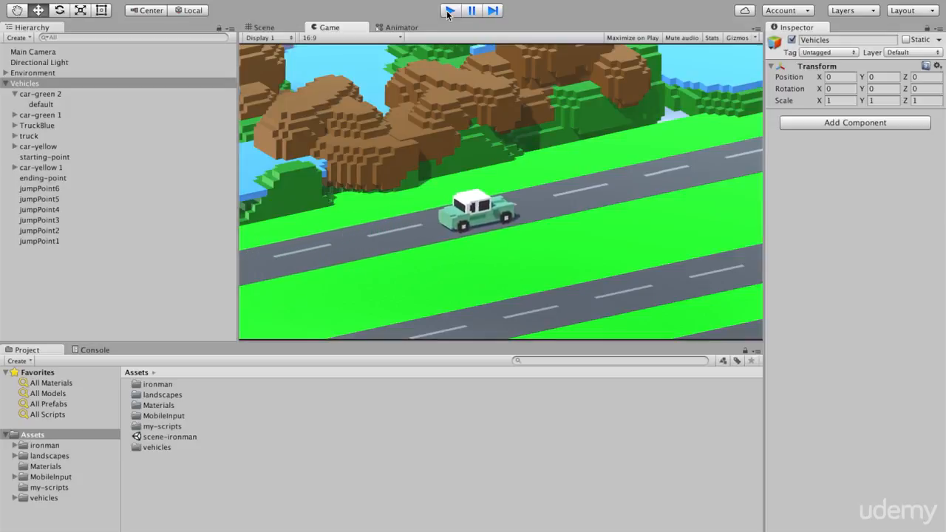
{"action": "left_click", "coordinate": [447, 13]}
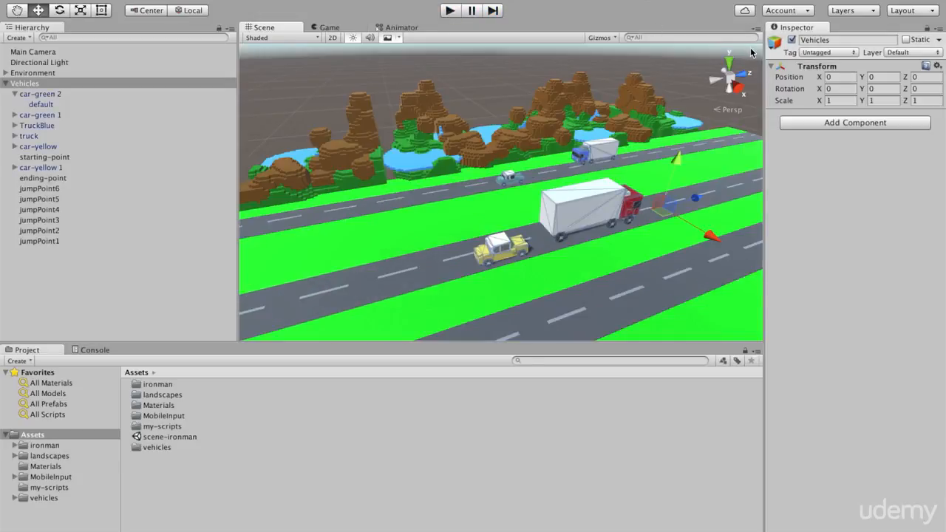
{"action": "left_click", "coordinate": [790, 40]}
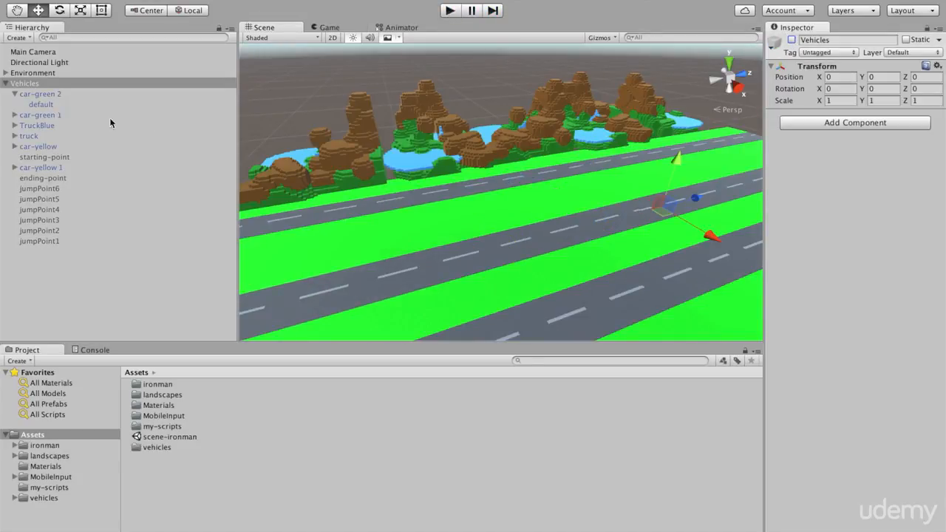
{"action": "left_click", "coordinate": [6, 84]}
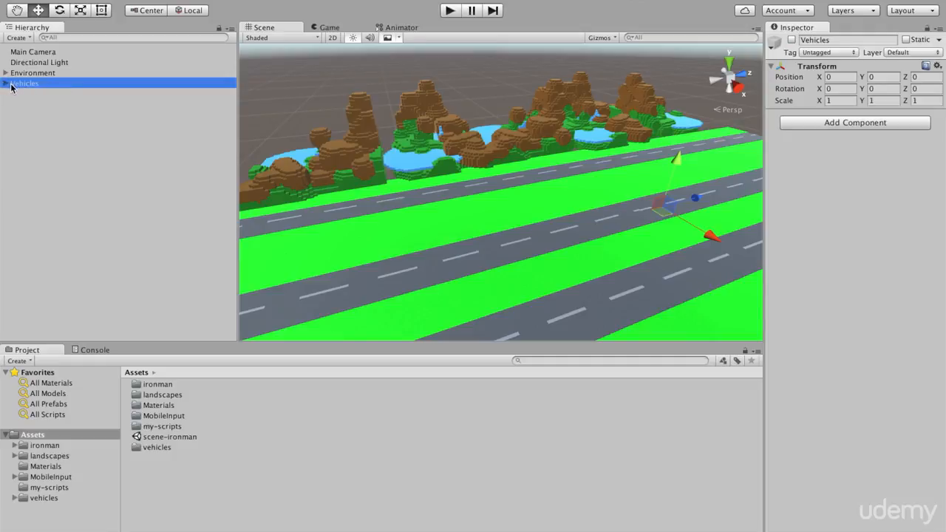
Step: Deactivate the Environment group and activate it again
{"action": "left_click", "coordinate": [14, 73]}
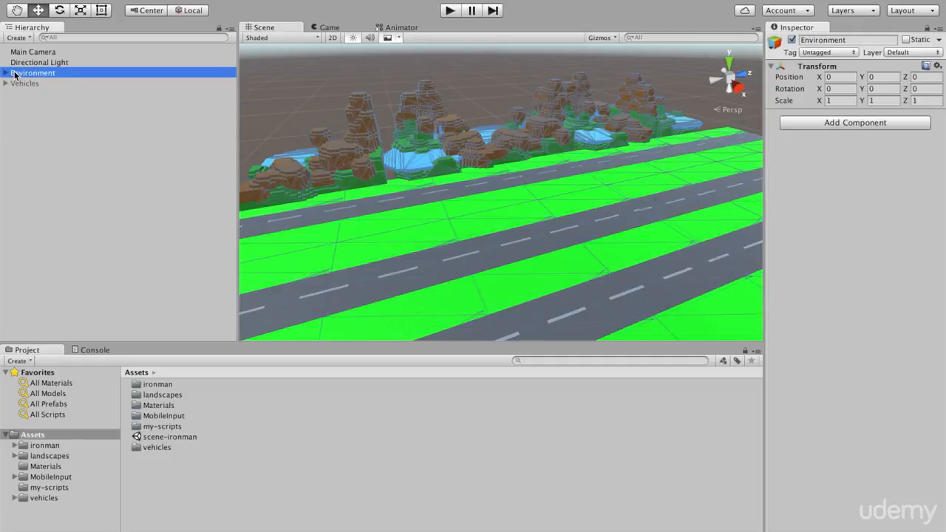
{"action": "left_click", "coordinate": [792, 40]}
{"action": "left_click", "coordinate": [792, 40]}
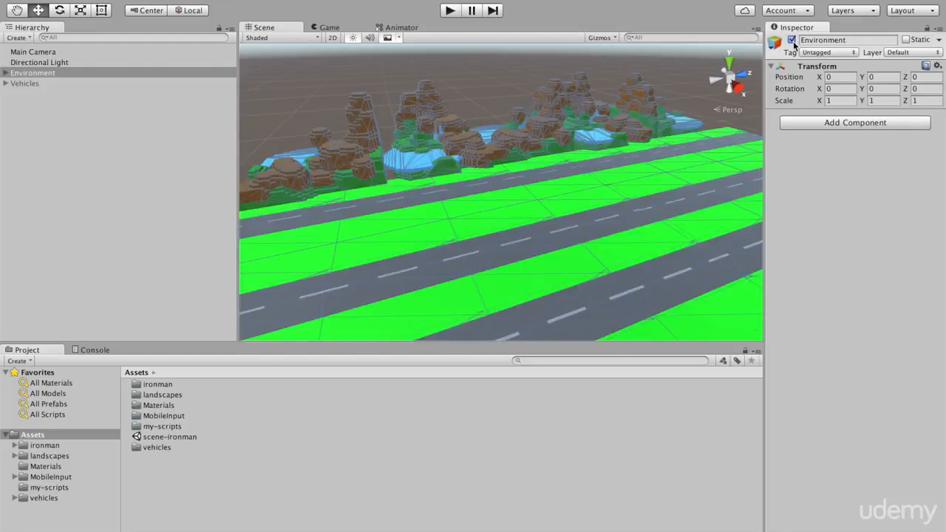
Step: Try an X rotation of 18.39 on the Main Camera in the Game view, and undo the change
{"action": "left_click", "coordinate": [33, 52]}
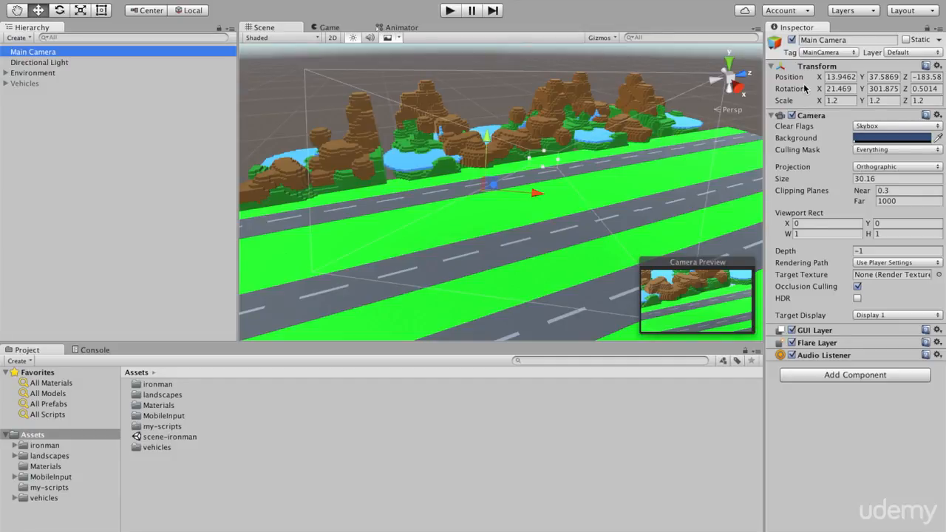
{"action": "left_click", "coordinate": [330, 27]}
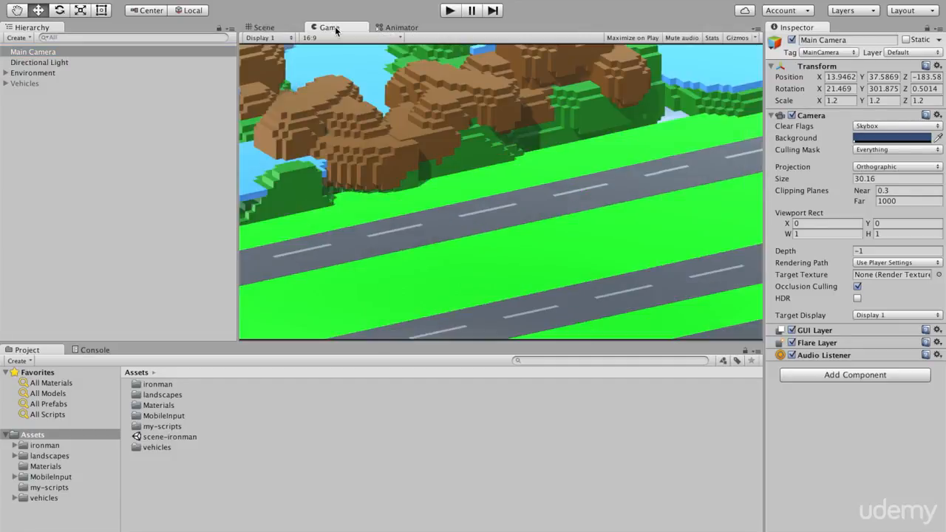
{"action": "left_click_drag", "start_coordinate": [820, 95], "coordinate": [754, 117]}
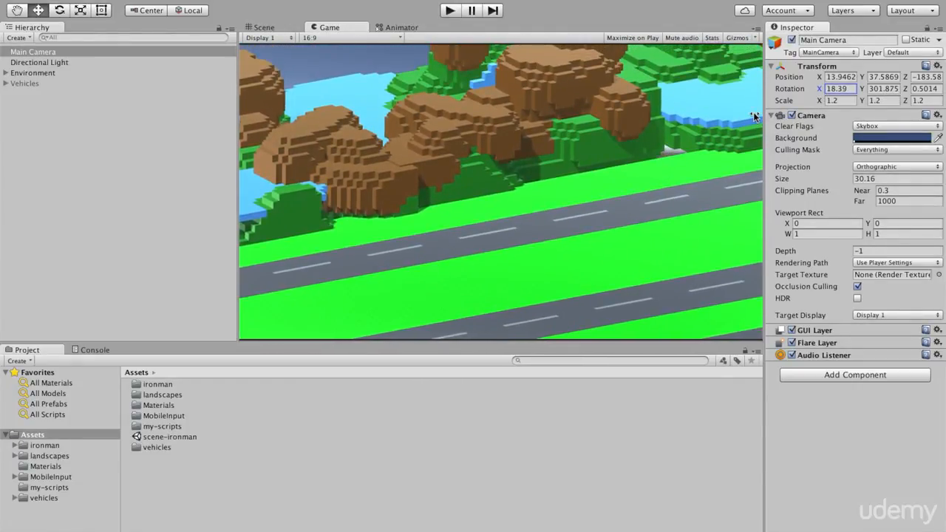
{"action": "key", "text": "super+z"}
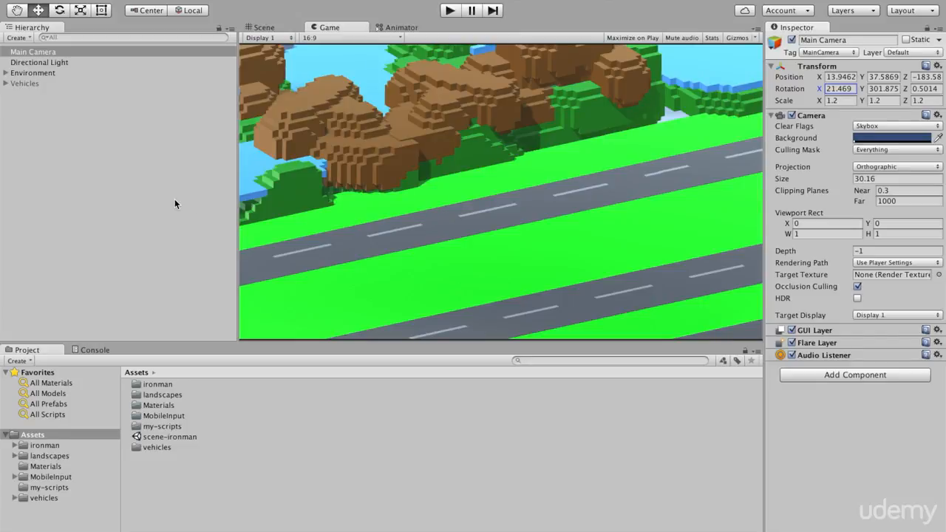
Step: Try a pink color (EA70A0FF) on the Directional Light, and undo the color change
{"action": "left_click", "coordinate": [54, 63]}
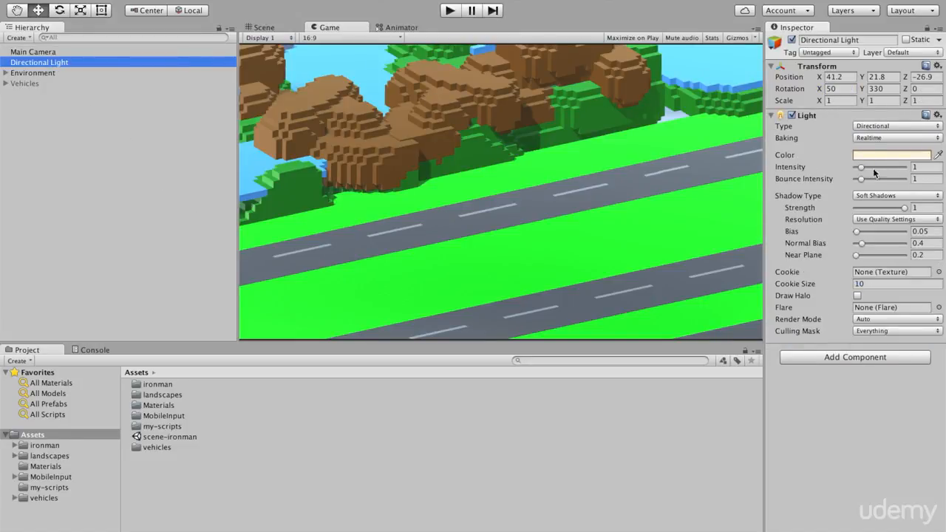
{"action": "mouse_move", "coordinate": [861, 168]}
{"action": "left_mouse_down"}
{"action": "mouse_move", "coordinate": [873, 169]}
{"action": "mouse_move", "coordinate": [860, 172]}
{"action": "left_mouse_up"}
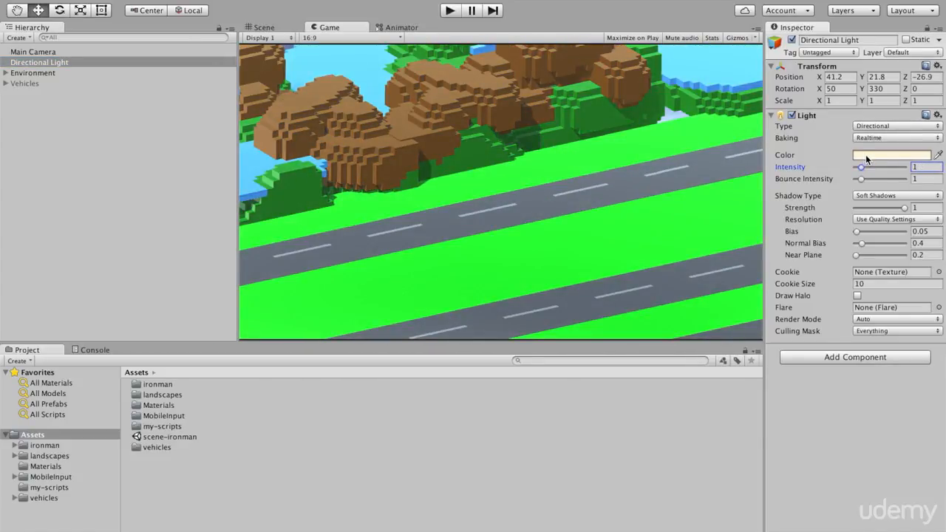
{"action": "left_click", "coordinate": [866, 157]}
{"action": "left_click_drag", "start_coordinate": [329, 171], "coordinate": [273, 131]}
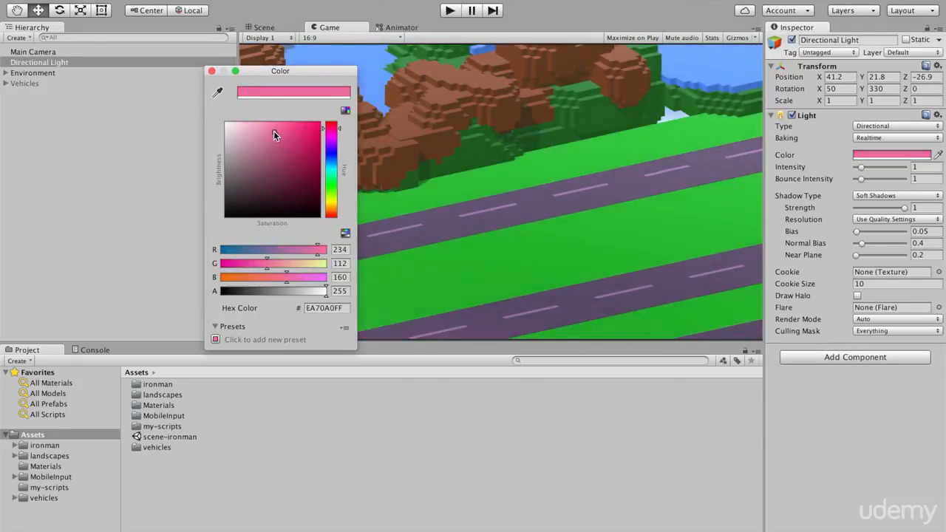
{"action": "left_click", "coordinate": [212, 70]}
{"action": "key", "text": "super+z"}
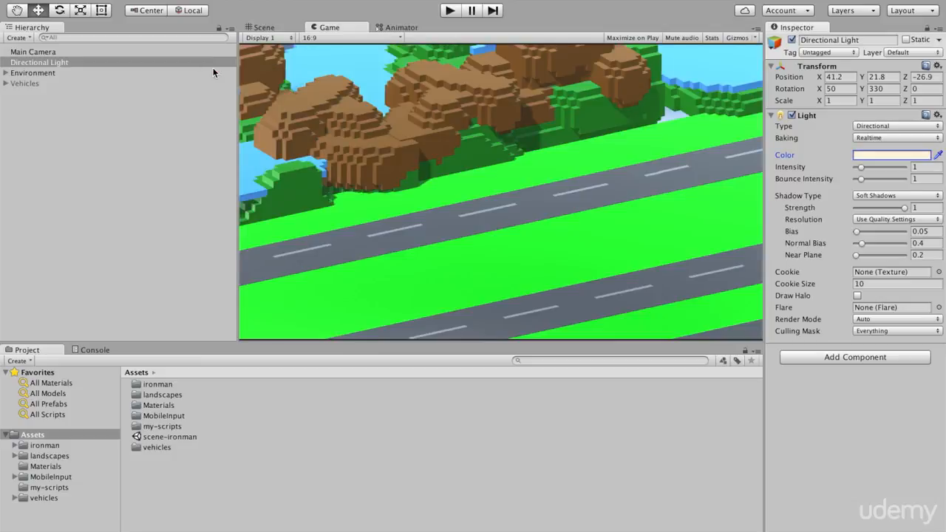